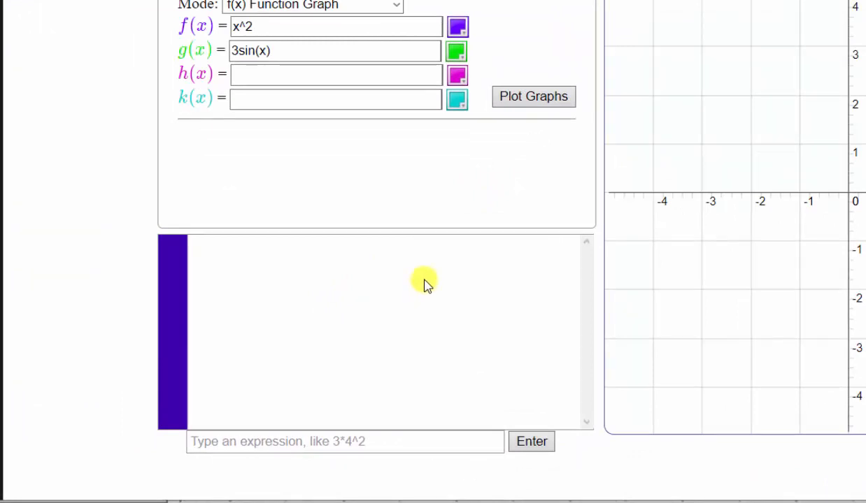
Step: Evaluate normalcdf(75,99999,72,8.2) in the calculator, and handwrite "≈ 0.357 = 35.7%" beside part a on the problem slide
left_click(202, 442)
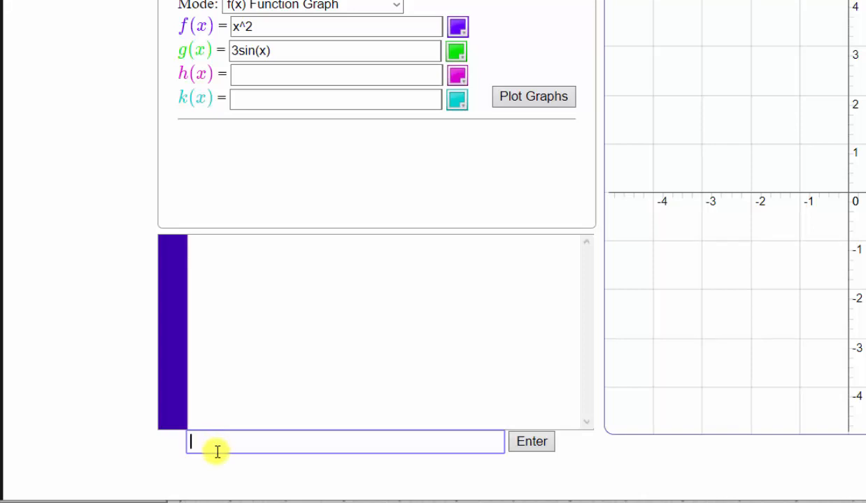
type("normalcdf(")
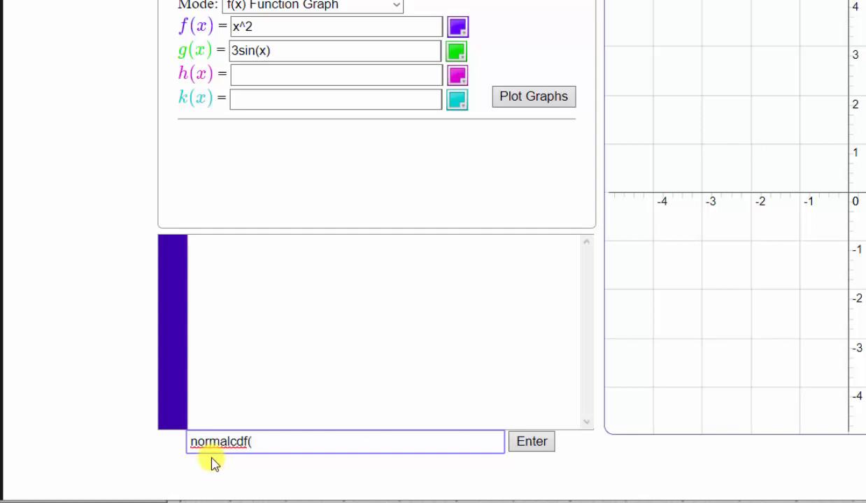
type("75")
type(",99999")
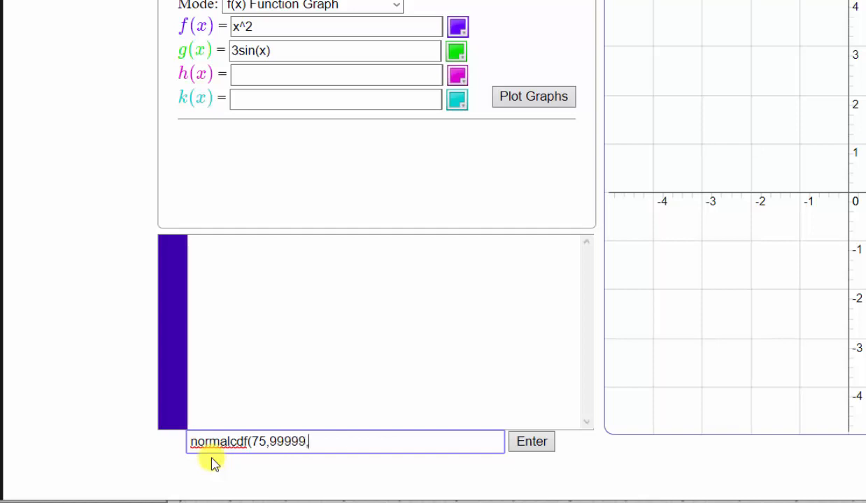
type(",72,8.2")
left_click(528, 444)
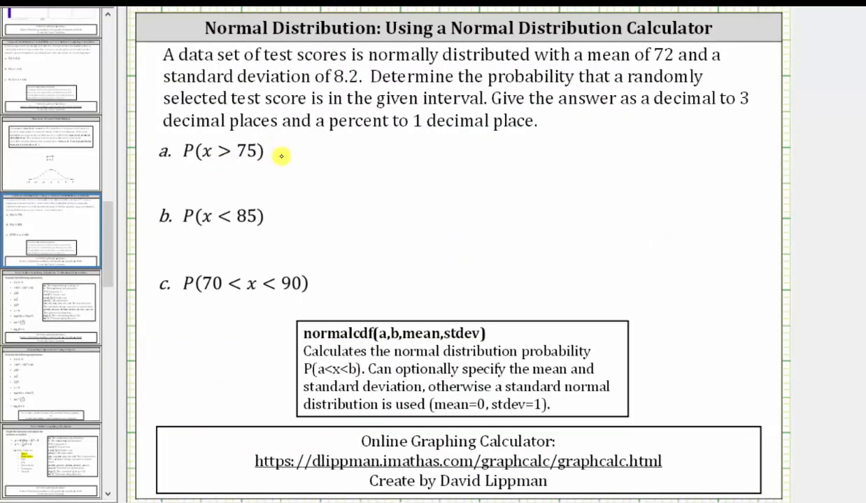
mouse_move(280, 156)
left_mouse_down()
mouse_move(304, 143)
mouse_move(309, 152)
mouse_move(334, 143)
mouse_move(396, 142)
mouse_move(413, 152)
mouse_move(427, 130)
mouse_move(435, 144)
mouse_move(454, 139)
left_mouse_up()
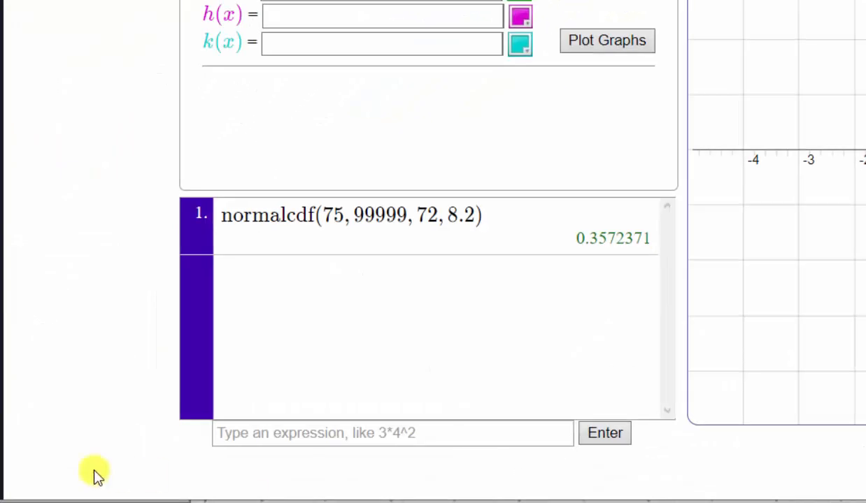
Step: Evaluate normalcdf(-99999,85,72,8.2) in the graphing calculator for P(x < 85)
left_click(258, 433)
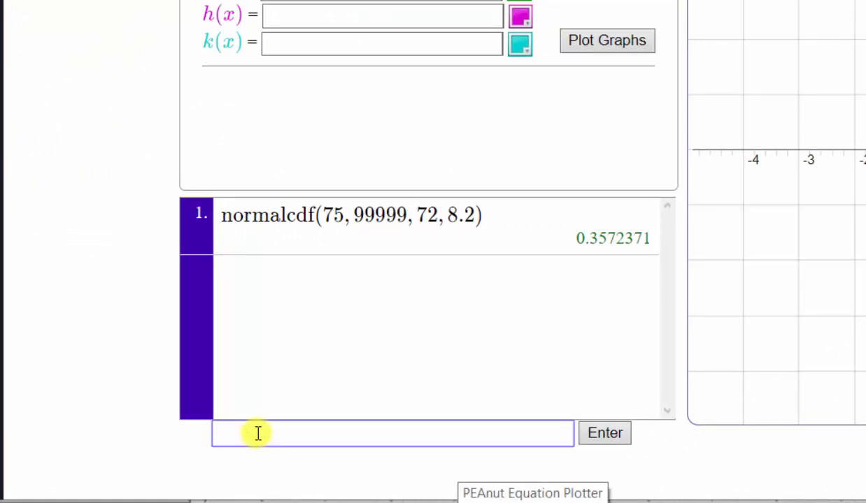
type("normalcd")
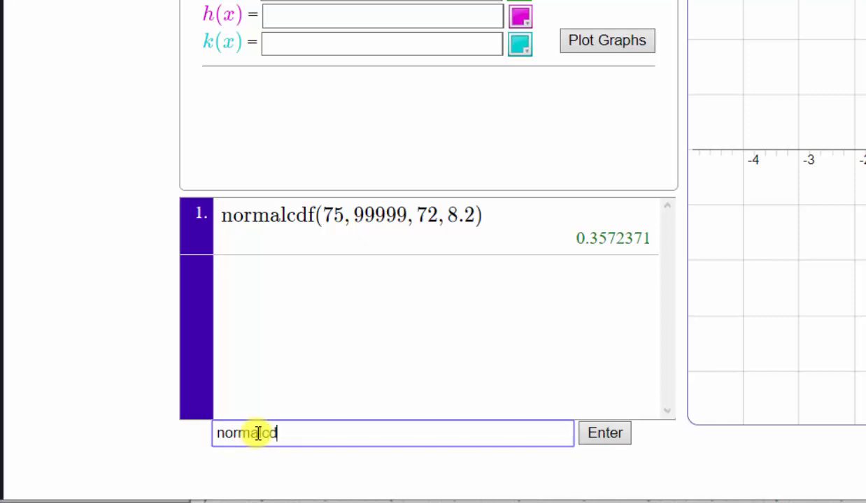
type("f(-99")
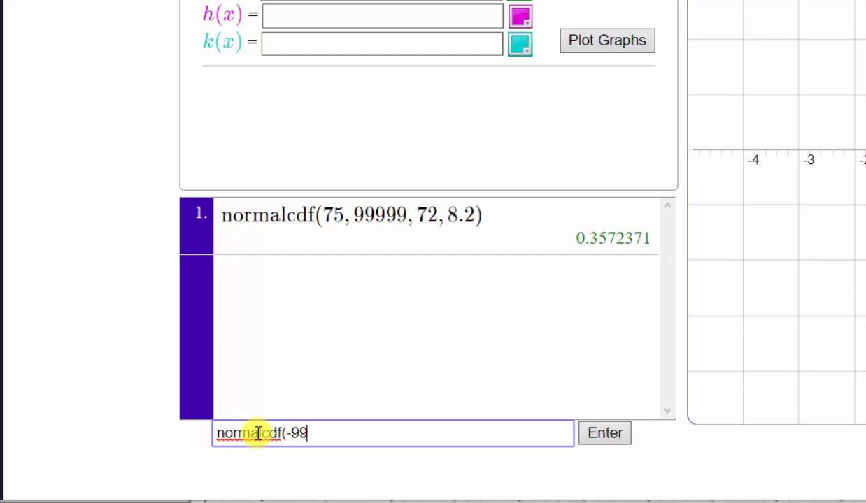
type("999,85")
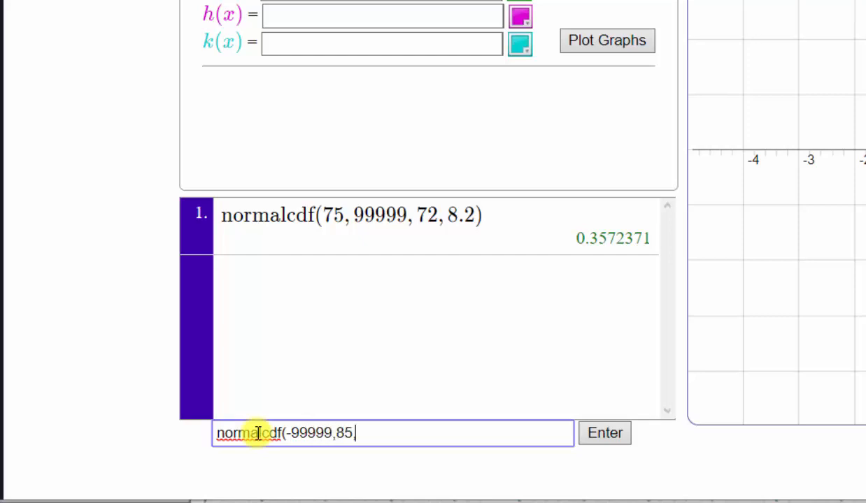
type(",72,8.2")
left_click(601, 434)
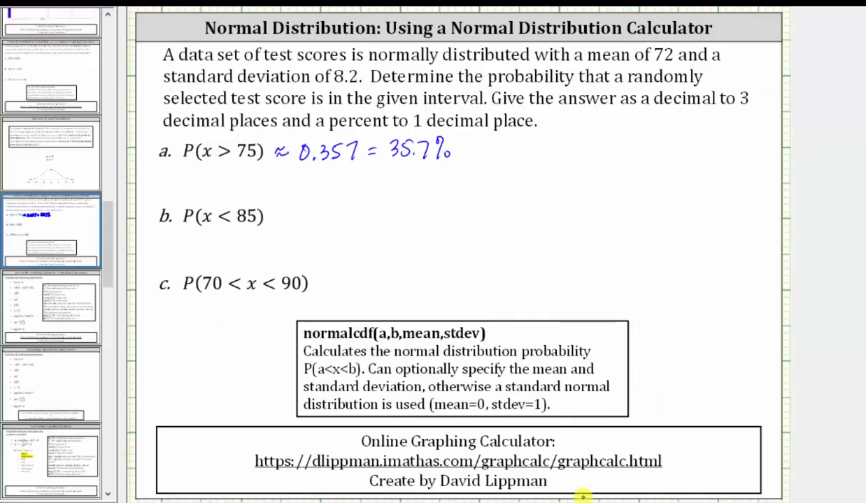
Step: Handwrite "≈ 0.944 = 94.4%" beside part b on the problem slide
left_click_drag(274, 212, 286, 210)
mouse_move(274, 218)
left_mouse_down()
mouse_move(347, 200)
mouse_move(469, 207)
left_mouse_up()
left_click(429, 219)
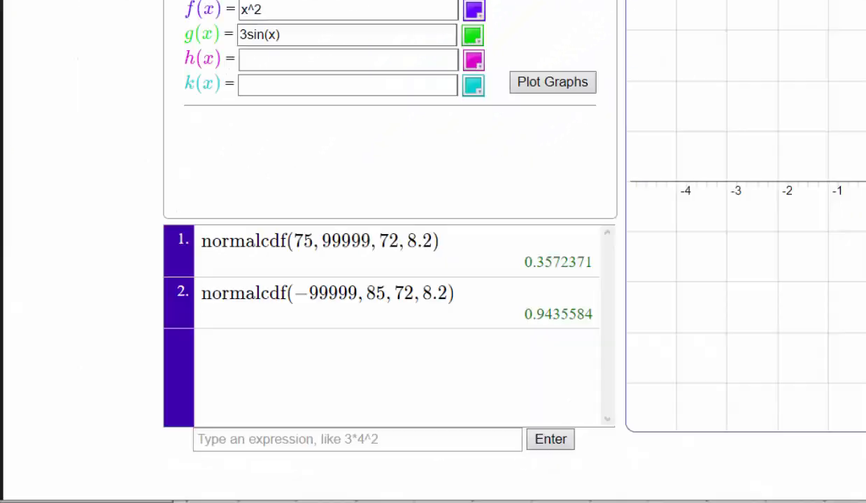
Step: Evaluate normalcdf(70,90,72,8.2) in the graphing calculator for P(70 < x < 90)
left_click(374, 439)
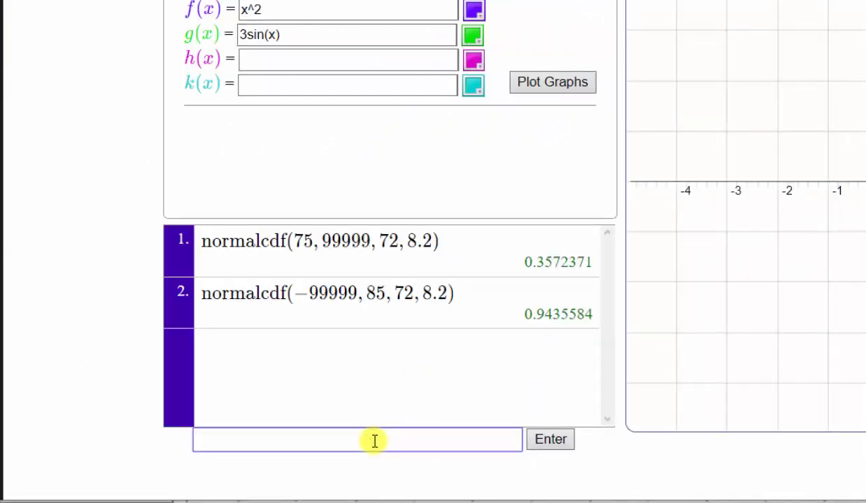
type("normalc")
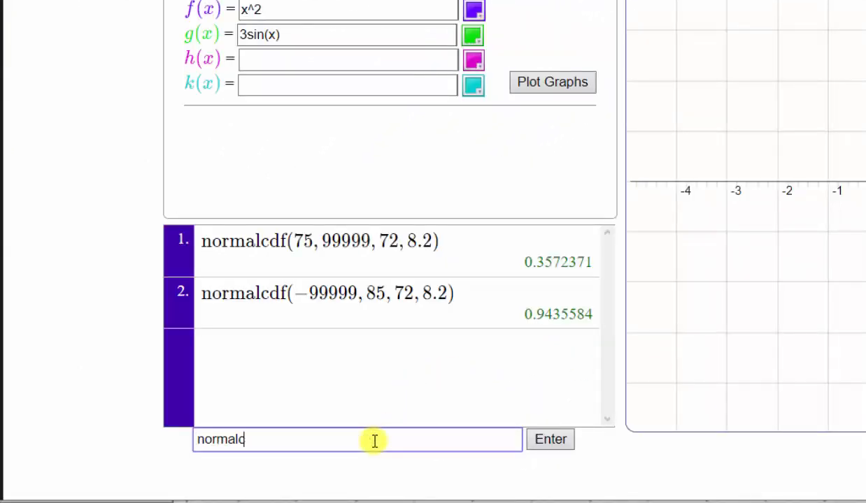
type("df")
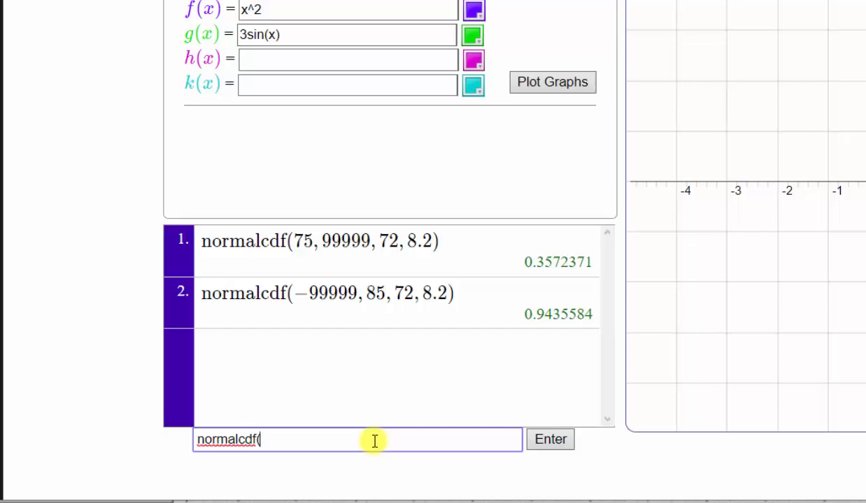
type("(70, 90, 72, 8.2")
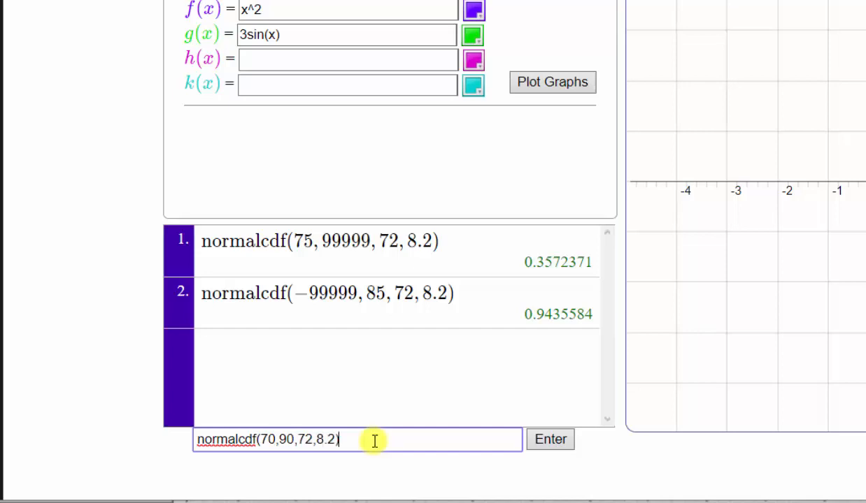
type(")")
left_click(552, 443)
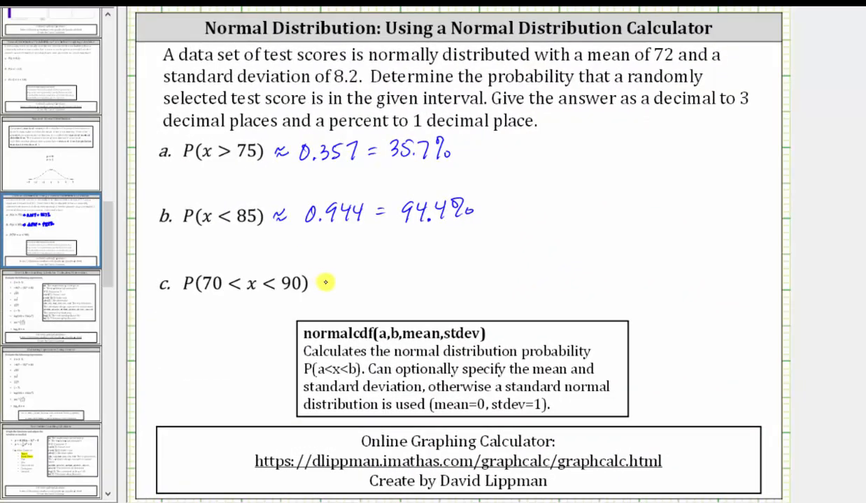
Step: Handwrite "≈ 0.582 = 58.2%" beside part c on the problem slide
mouse_move(315, 280)
left_mouse_down()
mouse_move(362, 283)
mouse_move(375, 272)
left_mouse_up()
left_click(357, 286)
mouse_move(386, 274)
left_mouse_down()
mouse_move(407, 289)
mouse_move(430, 278)
left_mouse_up()
left_click_drag(422, 284, 457, 284)
mouse_move(449, 273)
left_mouse_down()
mouse_move(501, 284)
mouse_move(519, 274)
mouse_move(518, 281)
left_mouse_up()
left_click(482, 284)
left_click_drag(524, 277, 526, 280)
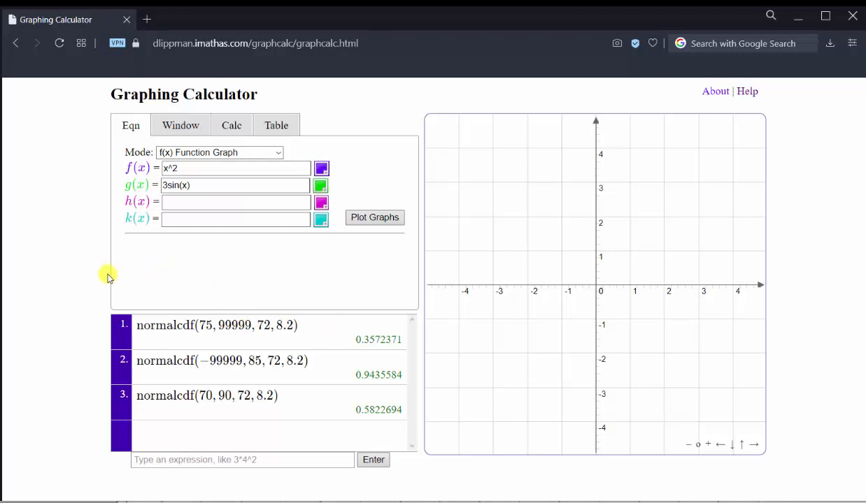
Step: Open the graphing calculator's help and examine the statistical functions, including normalcdf, in the Function Reference
left_click(746, 92)
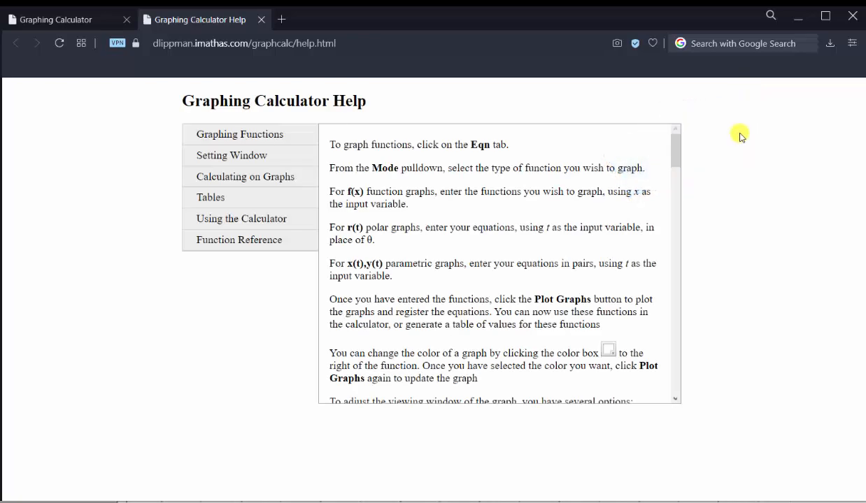
left_click(244, 244)
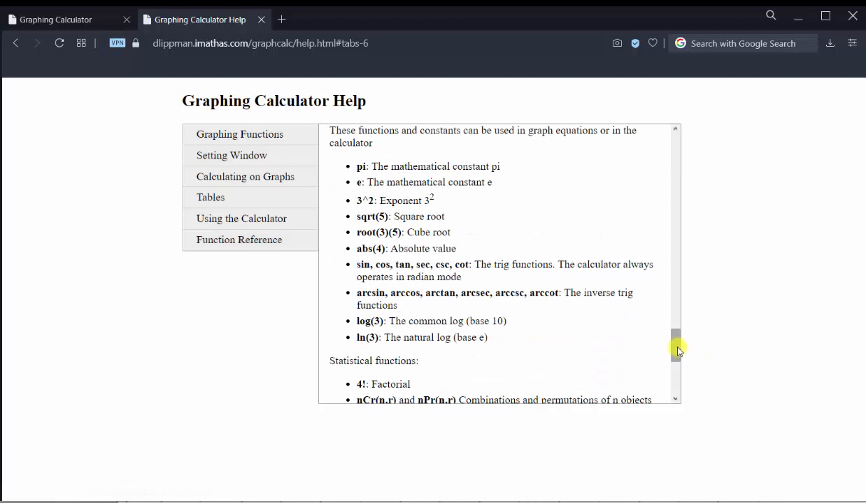
left_click_drag(676, 347, 676, 367)
scroll(676, 367, "down", 3)
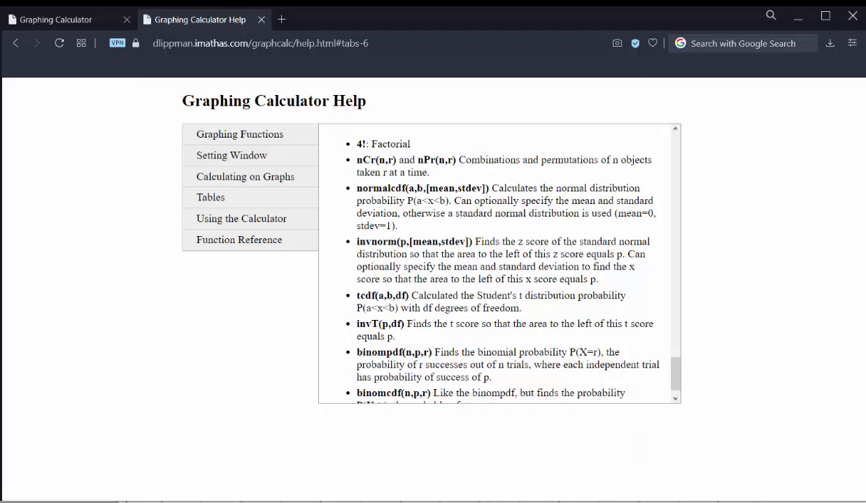
Step: Switch back to the slide presentation and show its closing slide with the video library address
left_click(583, 502)
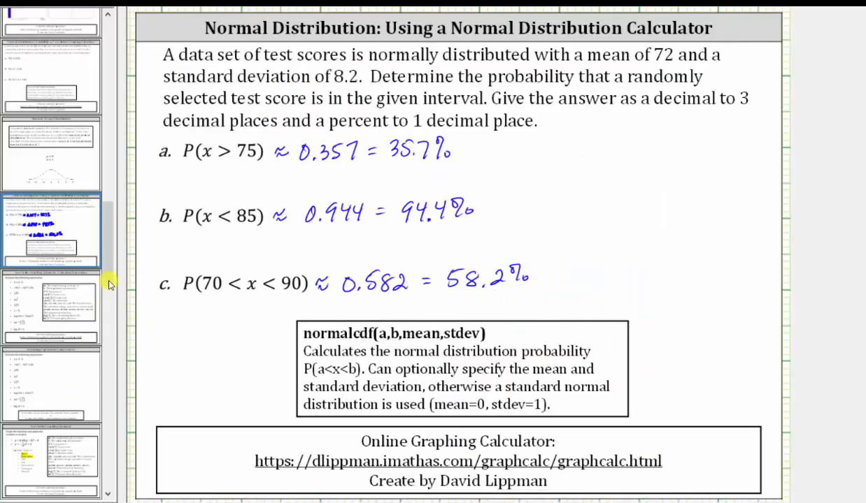
left_click_drag(108, 272, 95, 466)
left_click(88, 459)
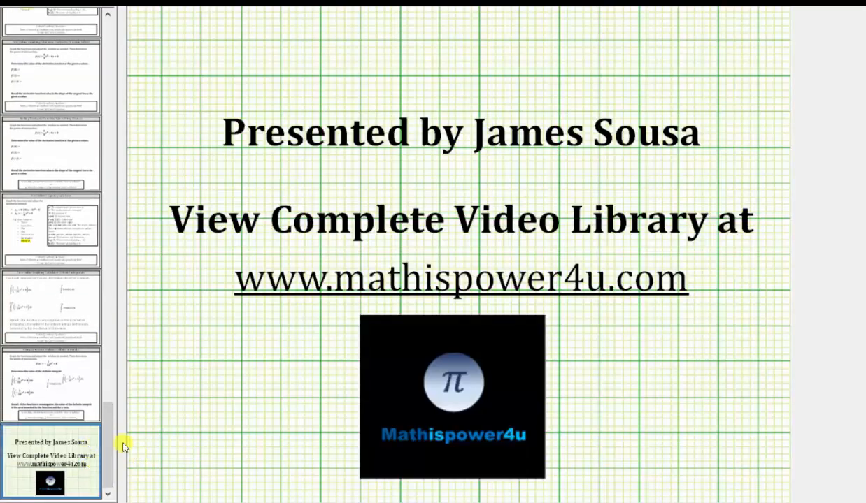